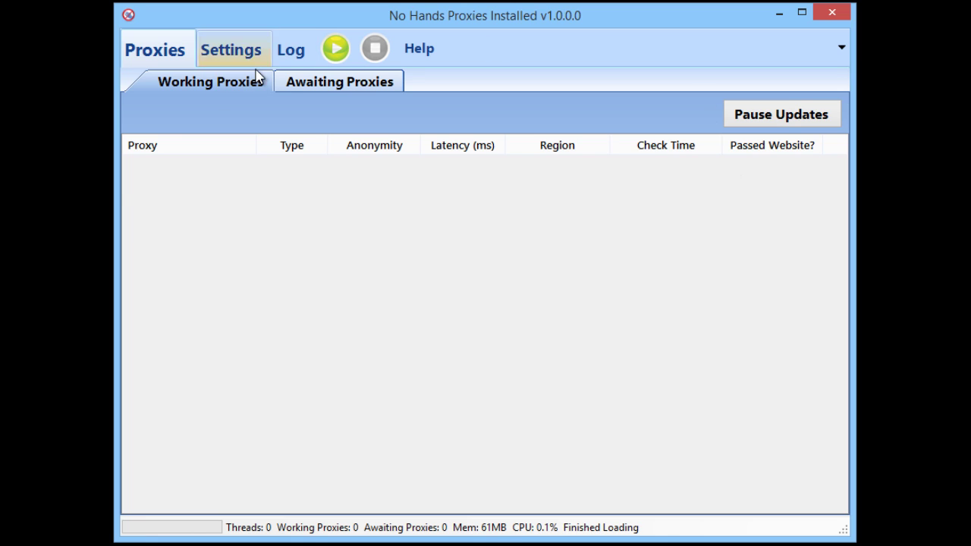
Show the empty proxy panels in No Hands Proxies, with proxies-to-test.txt open in Notepad.
{"action": "left_click", "coordinate": [338, 89]}
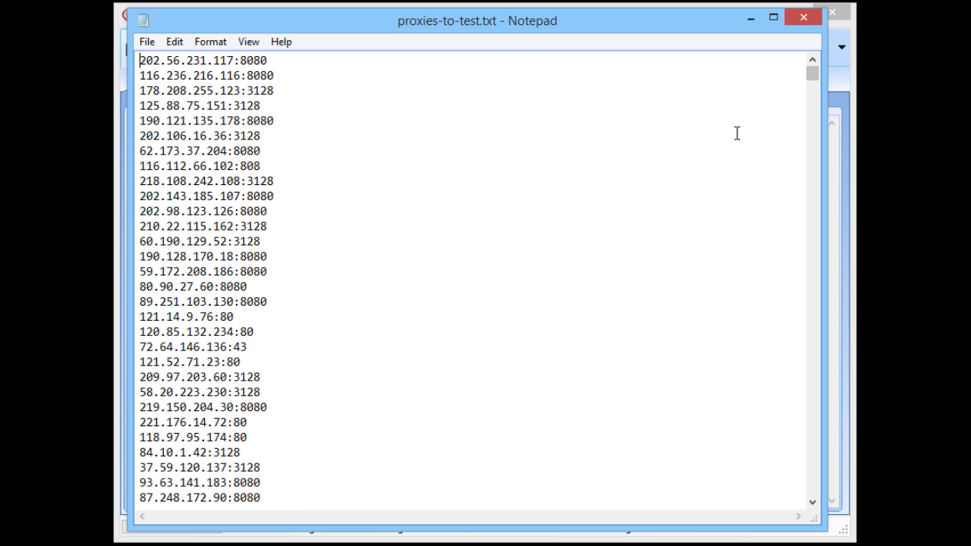
Select and copy the whole proxies-to-test.txt list in Notepad, then minimize Notepad.
{"action": "mouse_move", "coordinate": [812, 80]}
{"action": "left_mouse_down"}
{"action": "mouse_move", "coordinate": [810, 461]}
{"action": "mouse_move", "coordinate": [812, 73]}
{"action": "left_mouse_up"}
{"action": "right_click", "coordinate": [202, 196]}
{"action": "left_click", "coordinate": [251, 310]}
{"action": "right_click", "coordinate": [227, 217]}
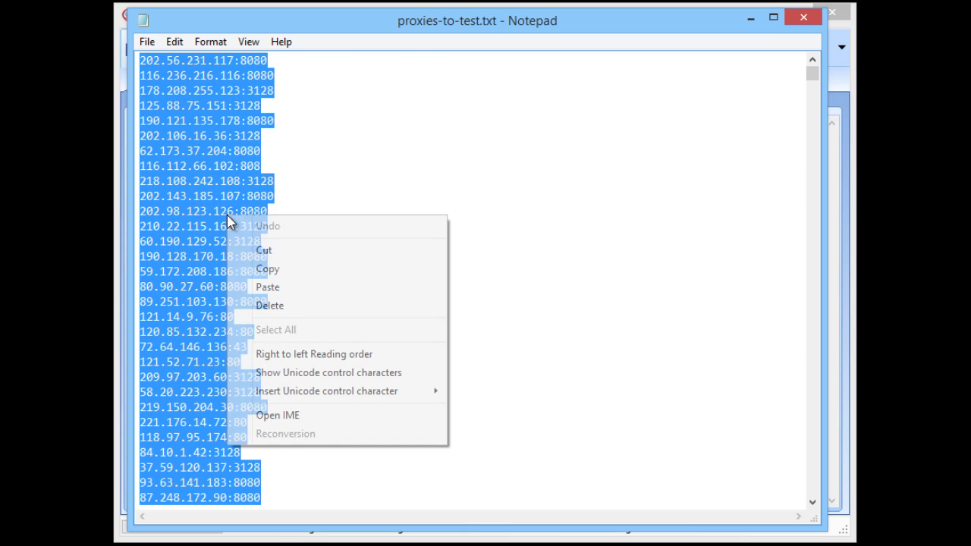
{"action": "left_click", "coordinate": [276, 272]}
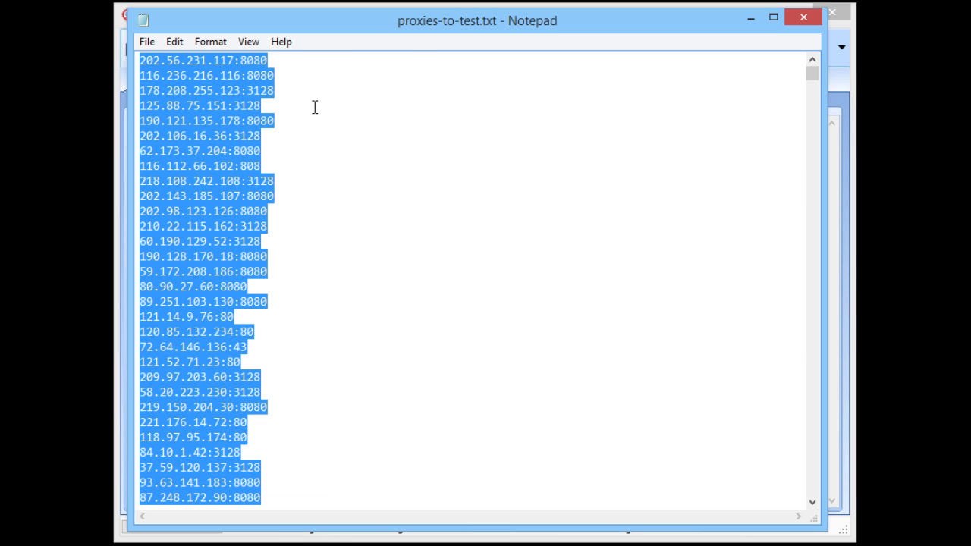
{"action": "left_click", "coordinate": [750, 17]}
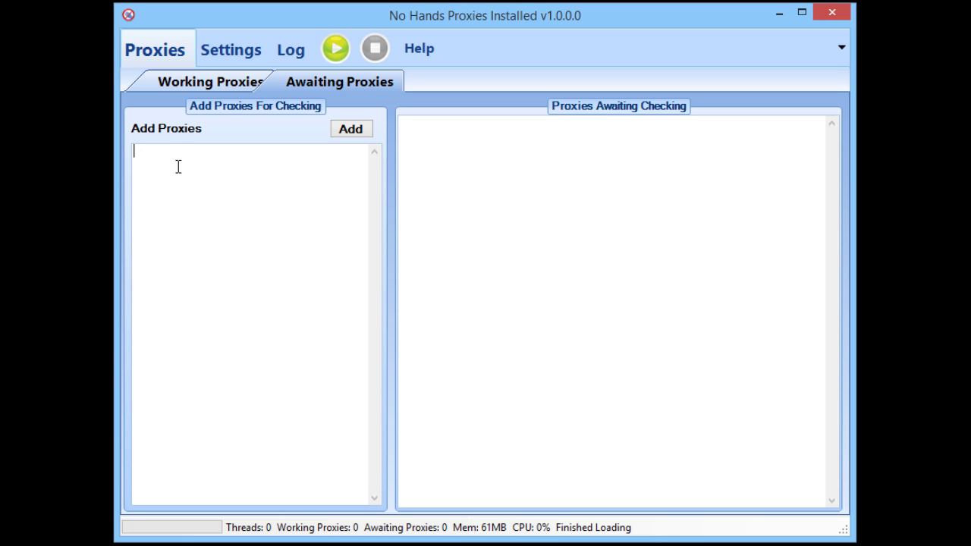
Paste the copied list into Add Proxies and add it, queuing 4,130 proxies.
{"action": "right_click", "coordinate": [141, 169]}
{"action": "left_click", "coordinate": [191, 241]}
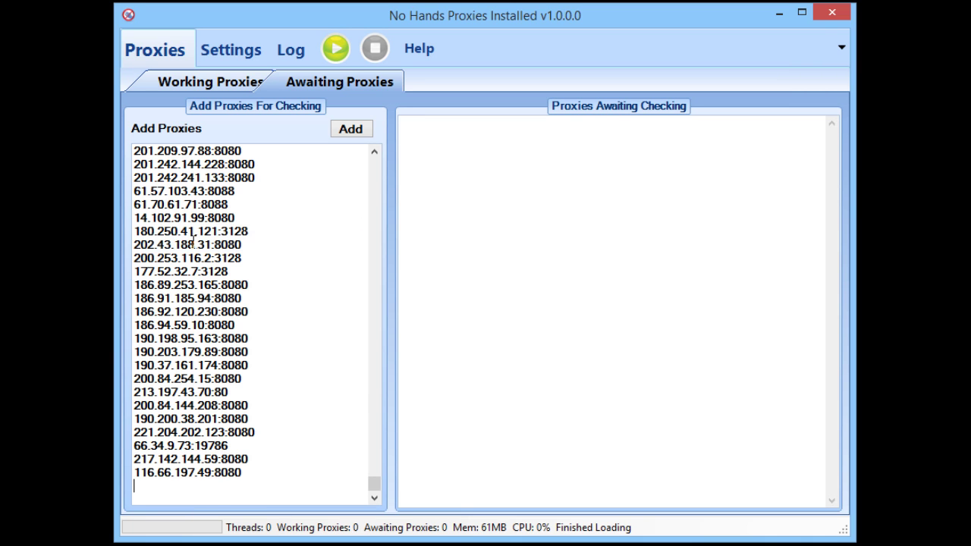
{"action": "left_click", "coordinate": [351, 130]}
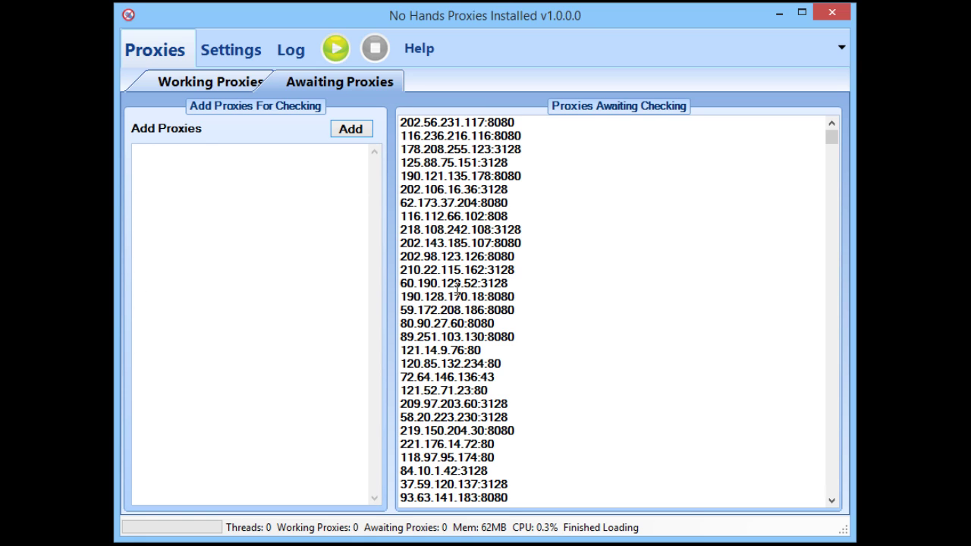
{"action": "left_click_drag", "start_coordinate": [832, 135], "coordinate": [830, 454]}
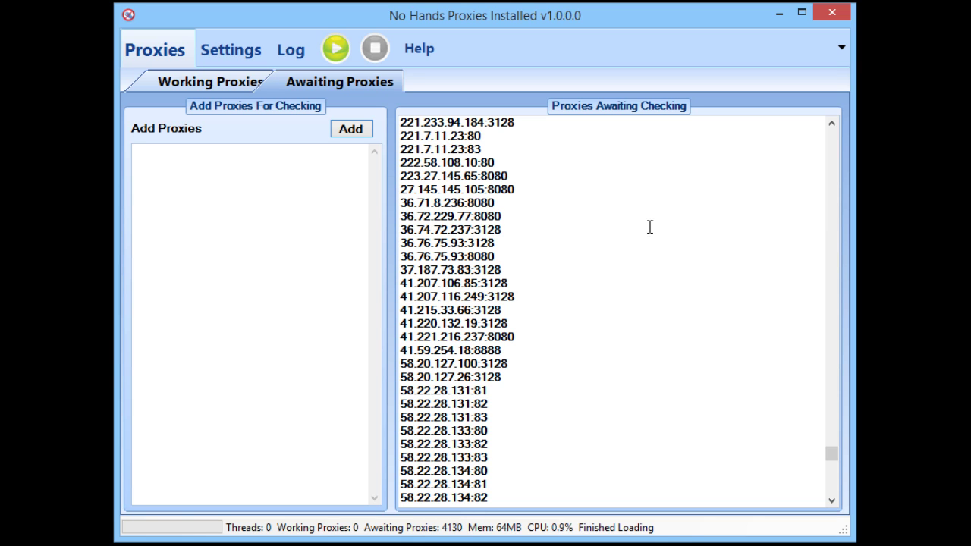
{"action": "mouse_move", "coordinate": [830, 453]}
{"action": "left_mouse_down"}
{"action": "mouse_move", "coordinate": [841, 306]}
{"action": "mouse_move", "coordinate": [831, 133]}
{"action": "left_mouse_up"}
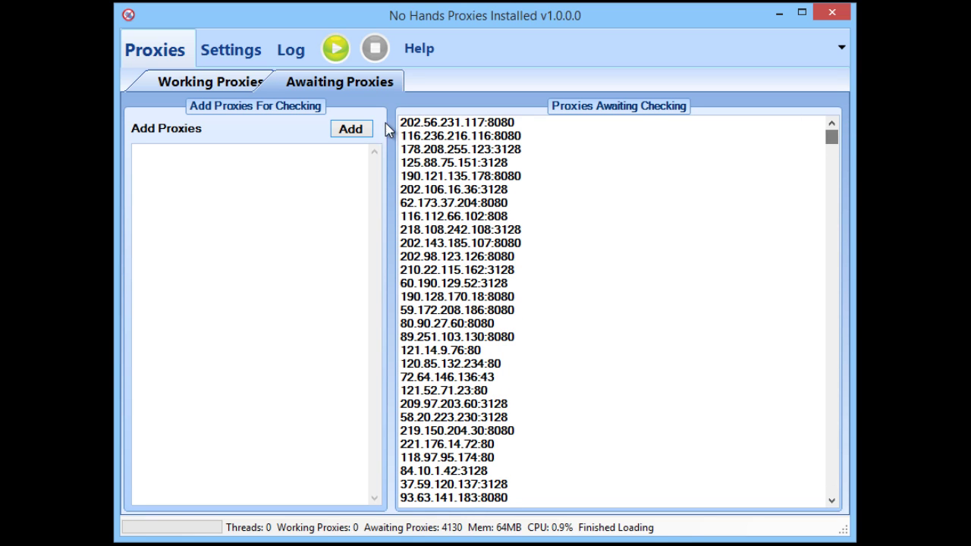
Start checking, then review the log and Working Proxies table as 92 working proxies appear.
{"action": "left_click", "coordinate": [335, 48]}
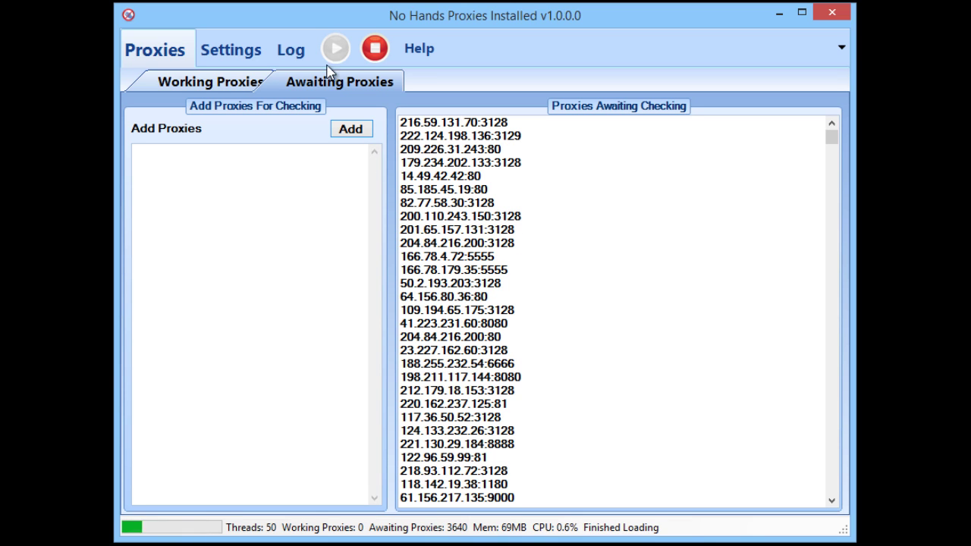
{"action": "left_click", "coordinate": [298, 53]}
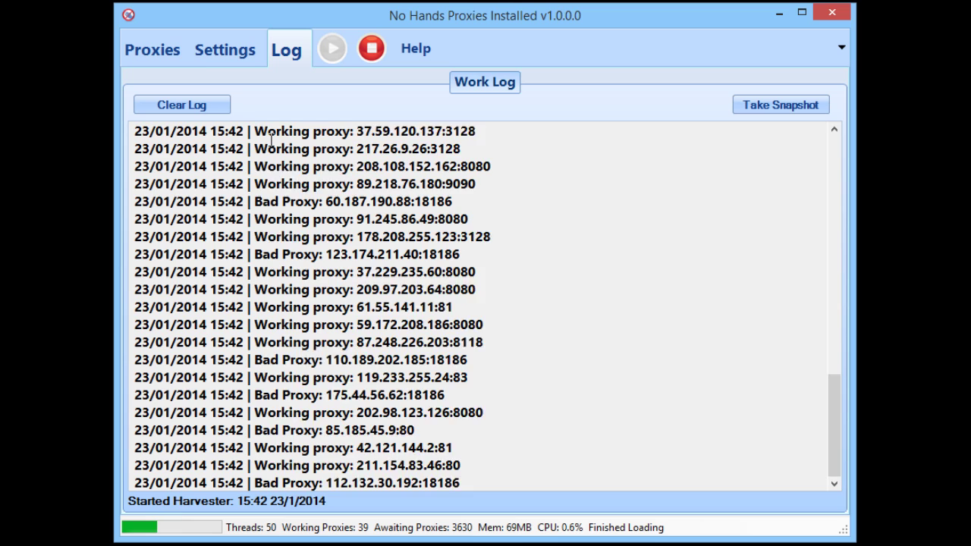
{"action": "left_click", "coordinate": [131, 55]}
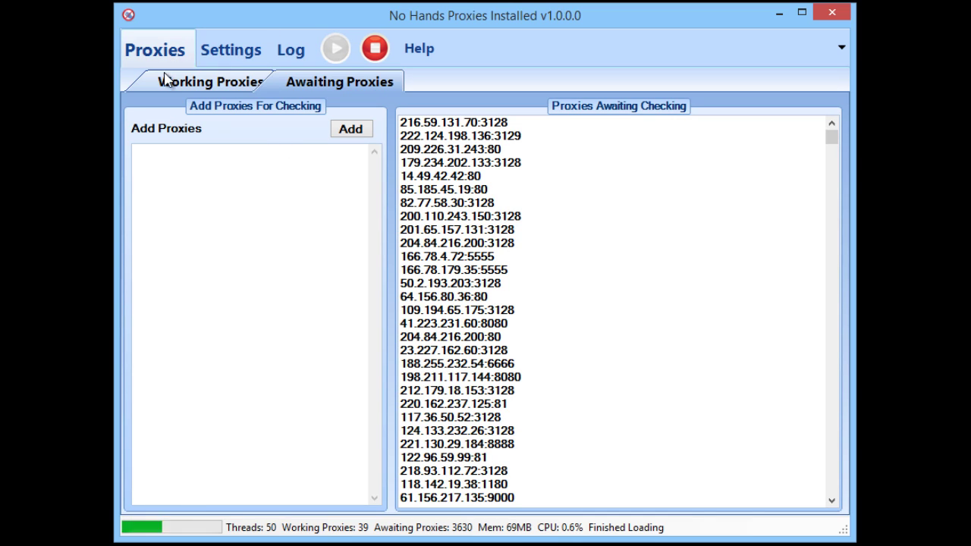
{"action": "left_click", "coordinate": [206, 83]}
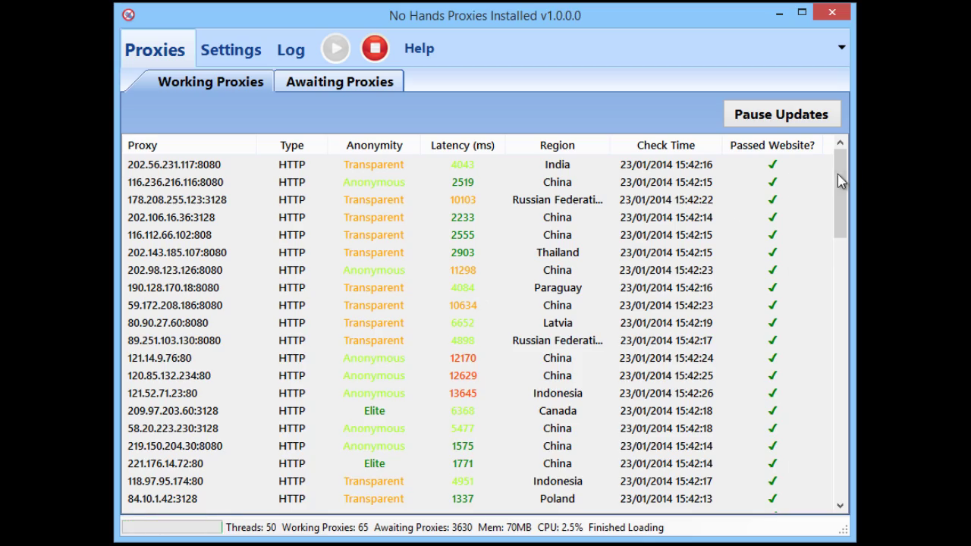
{"action": "left_click_drag", "start_coordinate": [837, 173], "coordinate": [839, 455]}
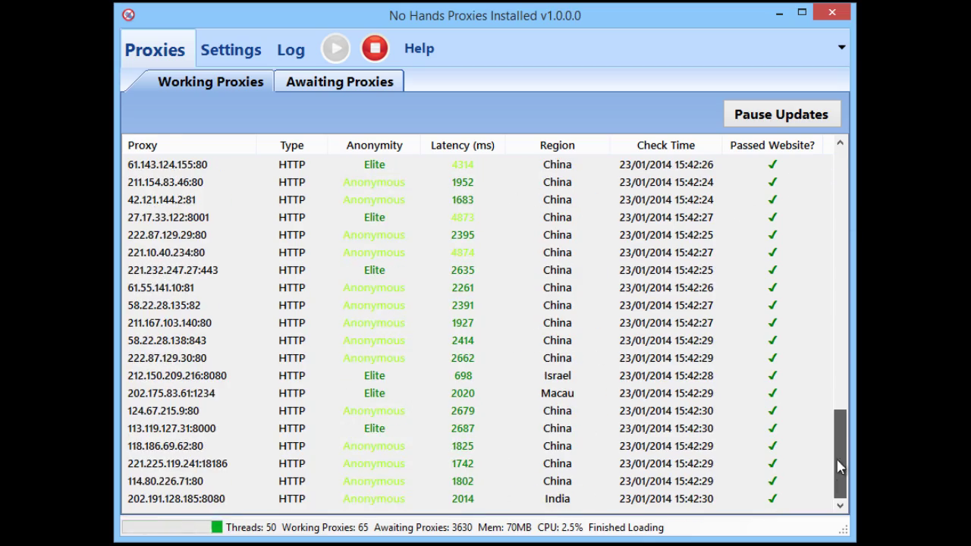
{"action": "left_click", "coordinate": [296, 61]}
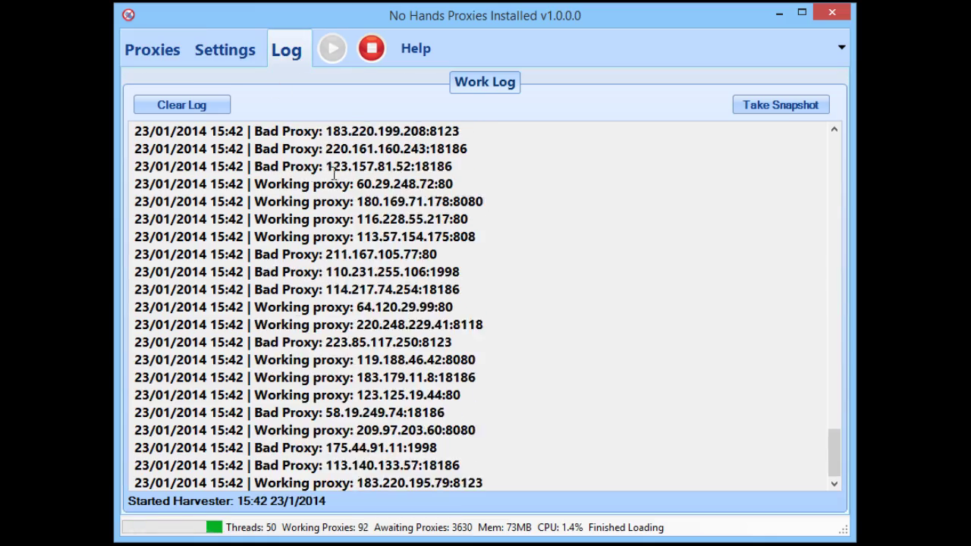